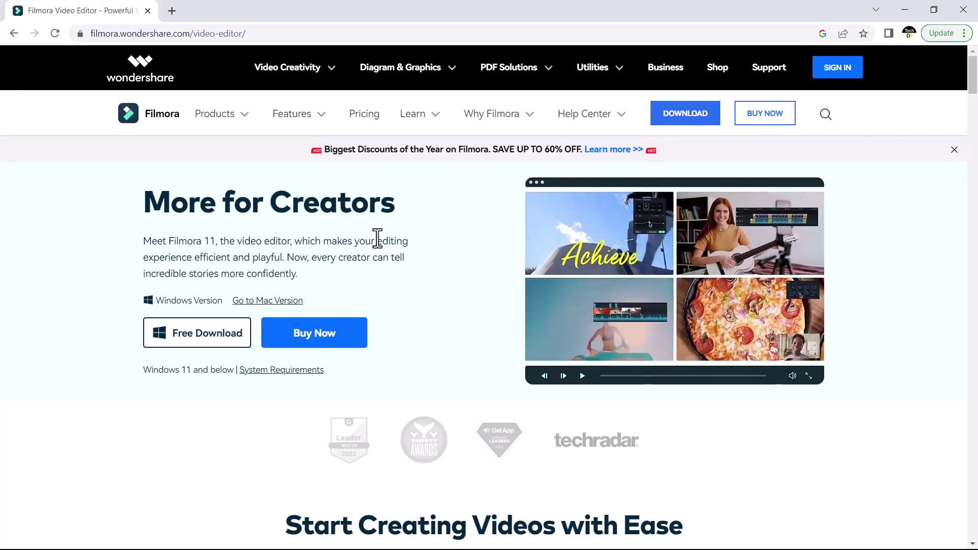
Scroll down through the Filmora video-editor page in Chrome, then back to the top
scroll(377, 238, down, 1)
scroll(377, 239, down, 1)
scroll(377, 242, down, 3)
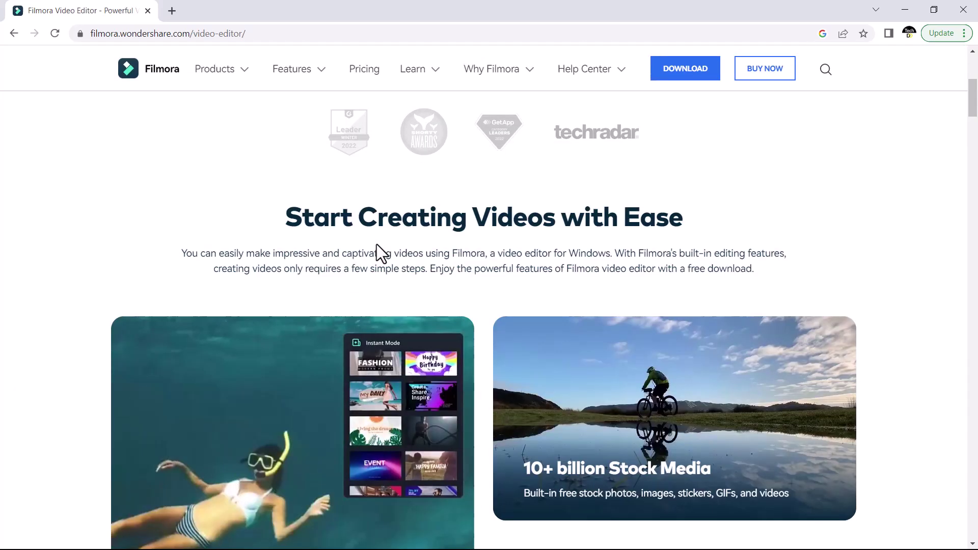
scroll(377, 243, down, 1)
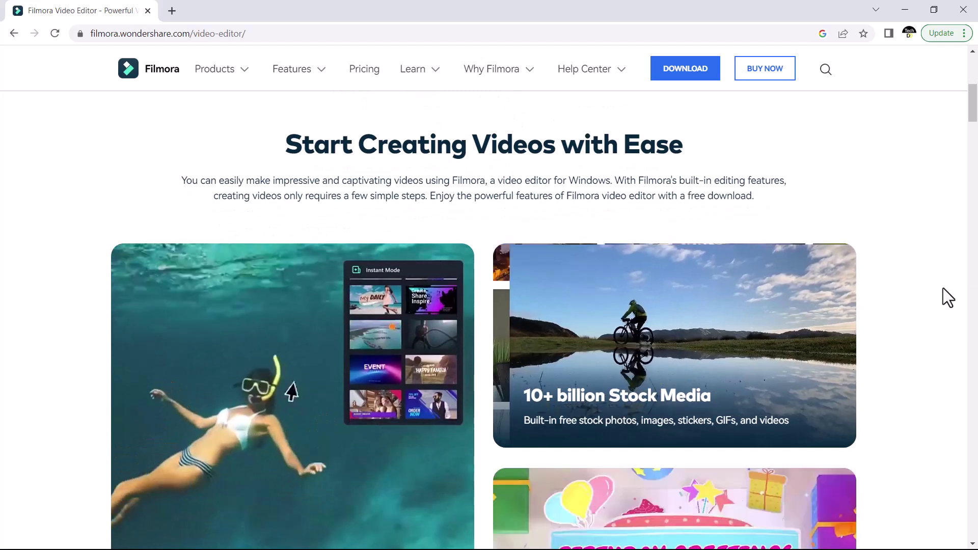
scroll(940, 288, down, 1)
scroll(939, 288, down, 1)
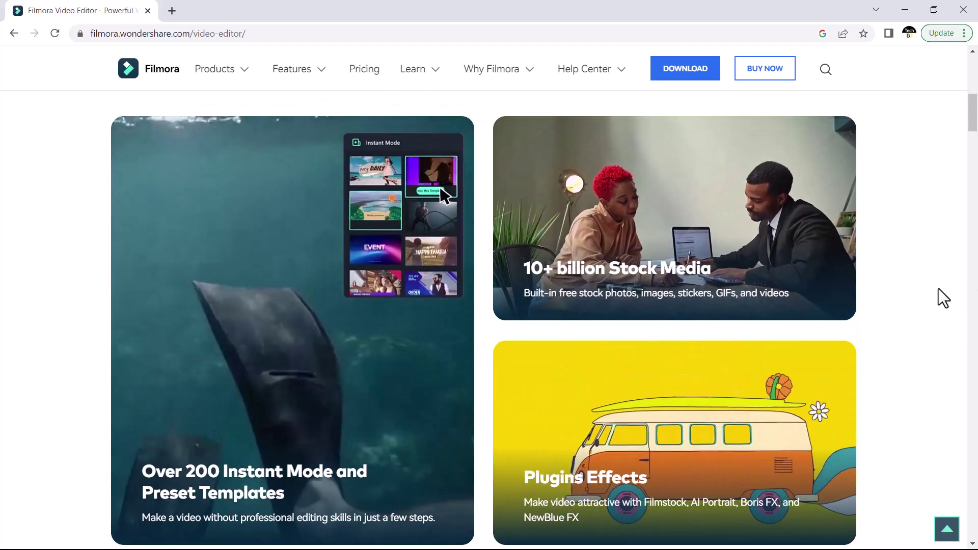
scroll(938, 288, down, 1)
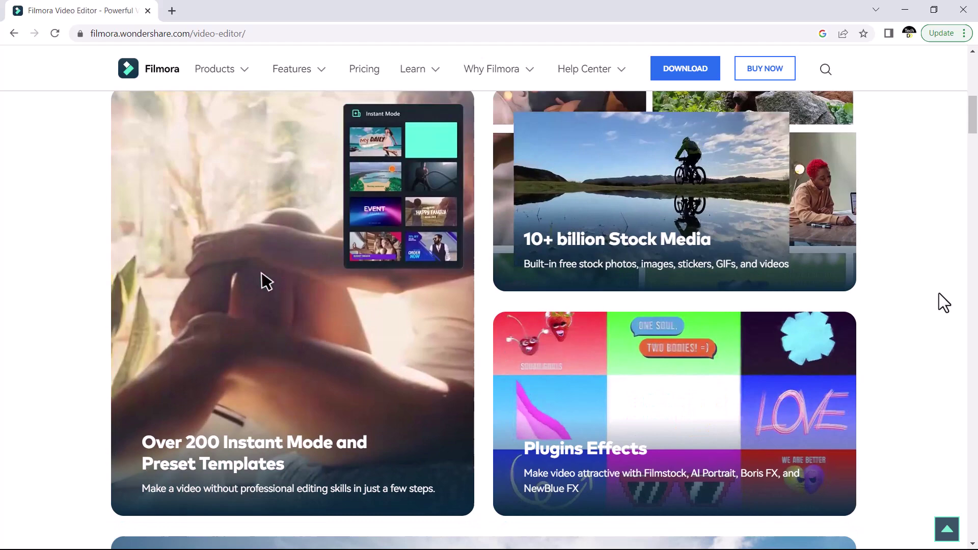
scroll(940, 293, down, 5)
scroll(939, 294, down, 1)
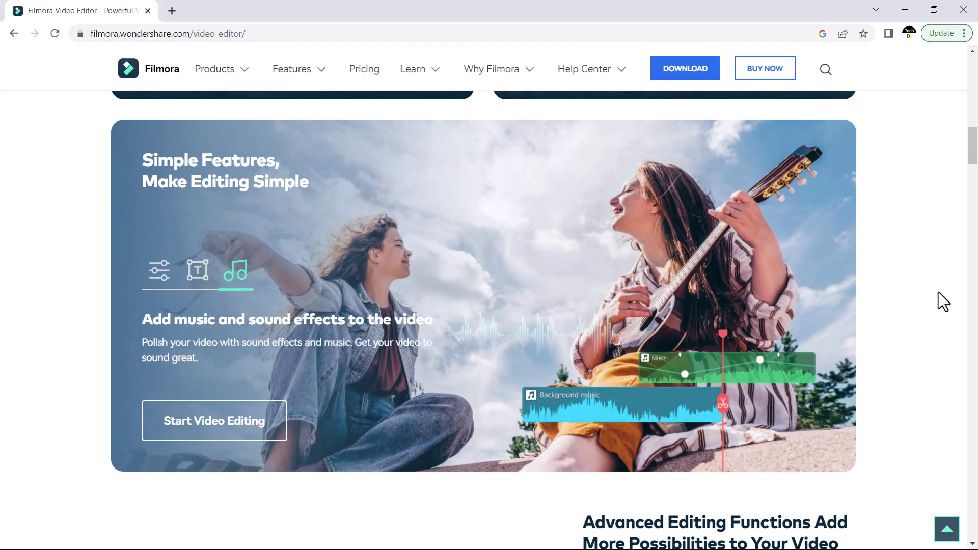
scroll(938, 294, down, 1)
scroll(937, 296, down, 7)
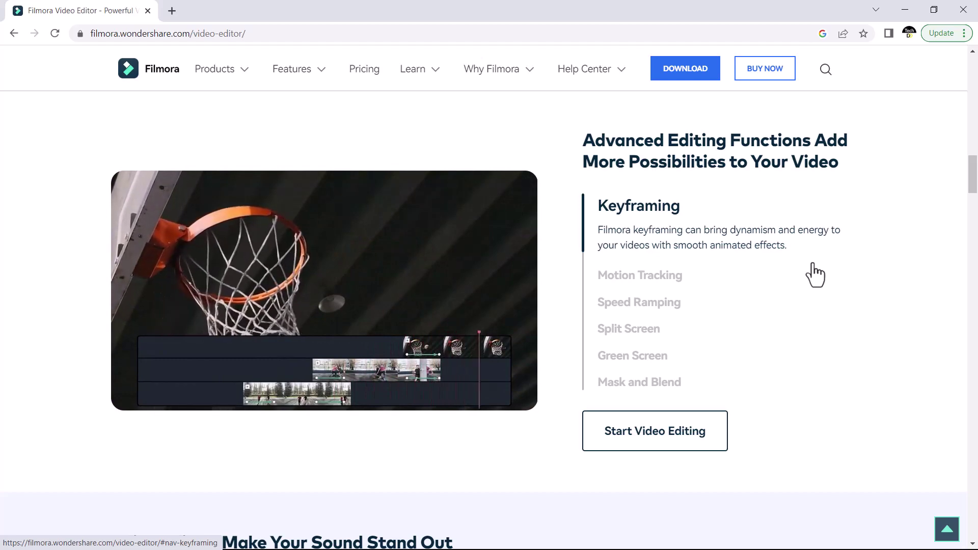
scroll(908, 402, up, 15)
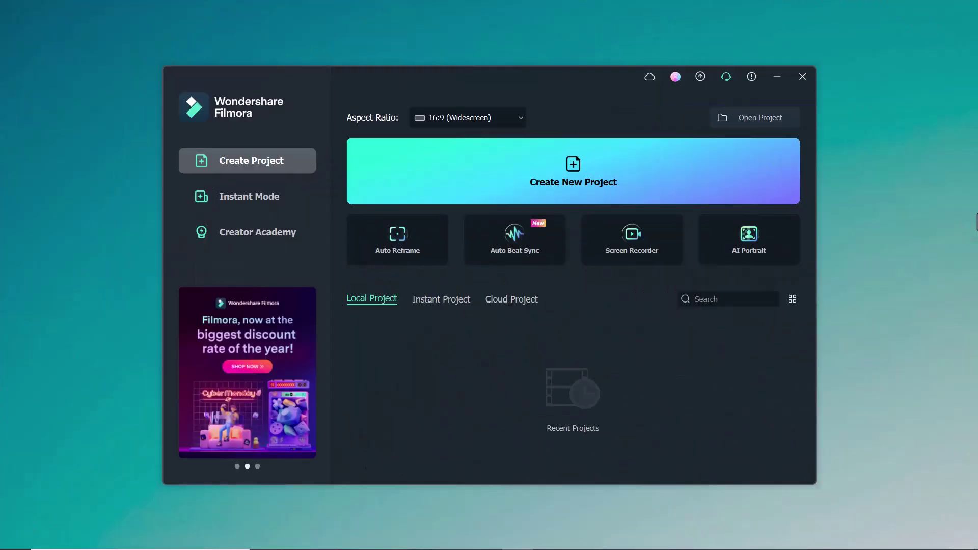
Create a new blank project and import the Pexels Videos 2795750 clip into its media
click(617, 181)
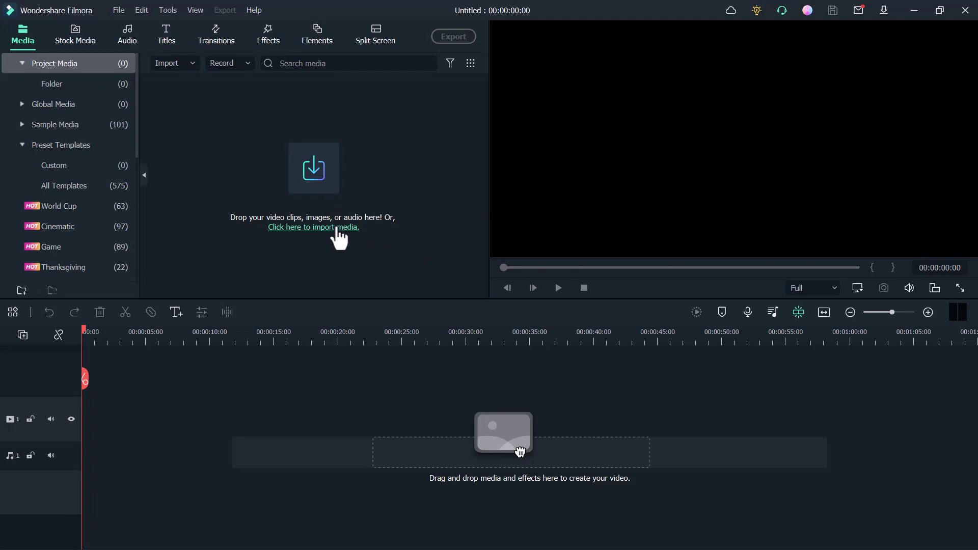
click(336, 227)
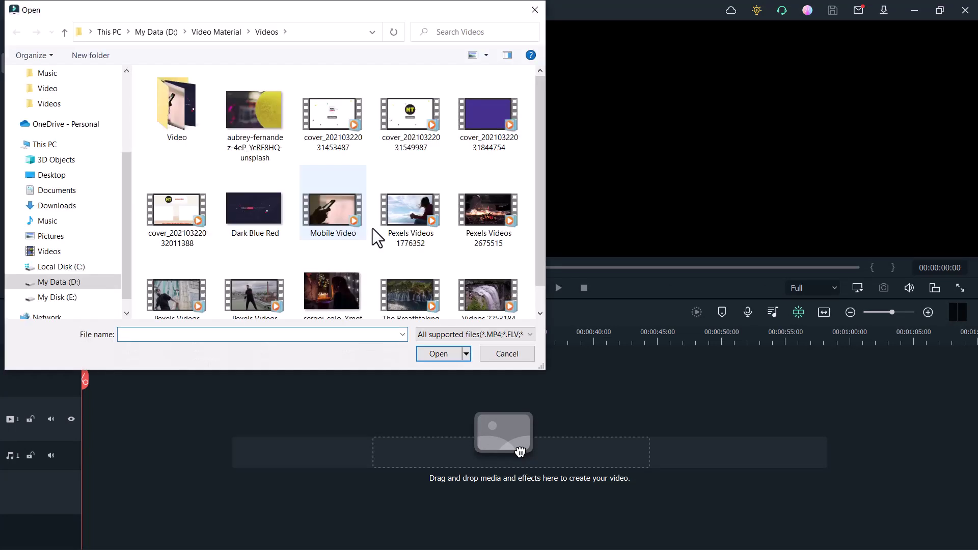
scroll(386, 222, down, 1)
click(253, 267)
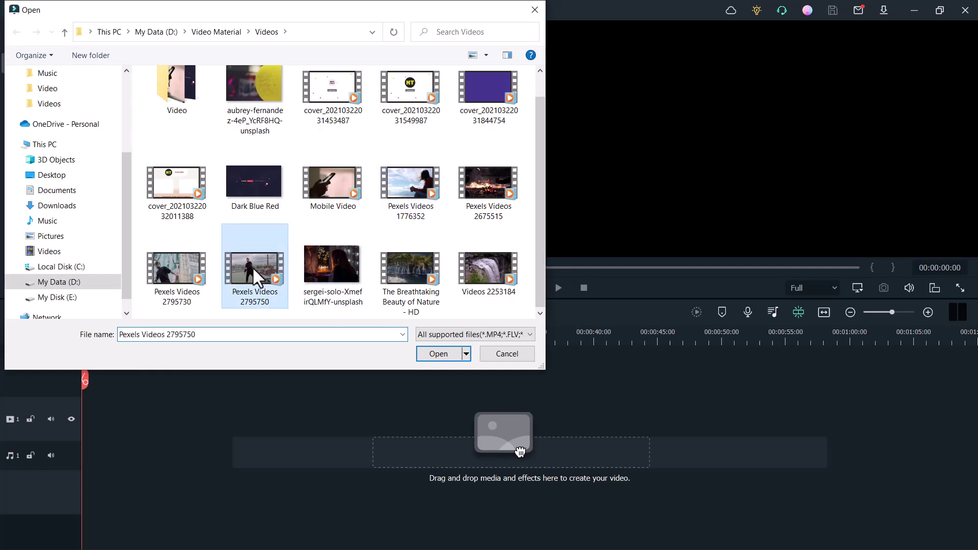
click(438, 355)
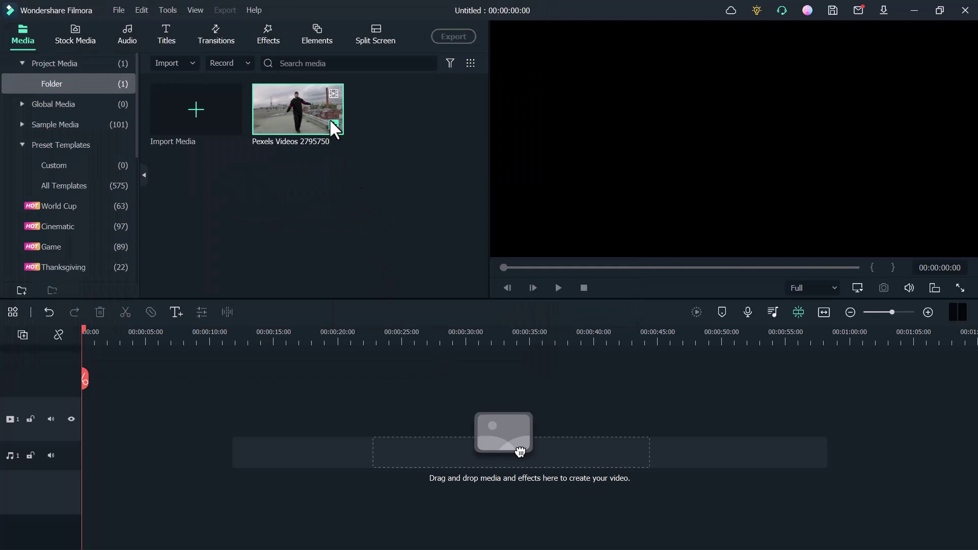
Put the Pexels Videos 2795750 clip on the timeline and return the playhead to 00:00:00:00
click(334, 124)
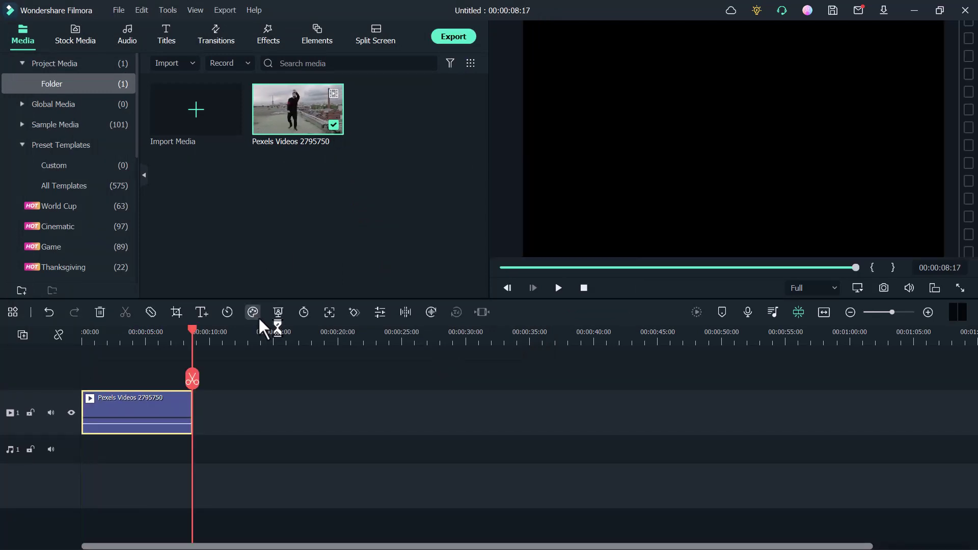
click(503, 267)
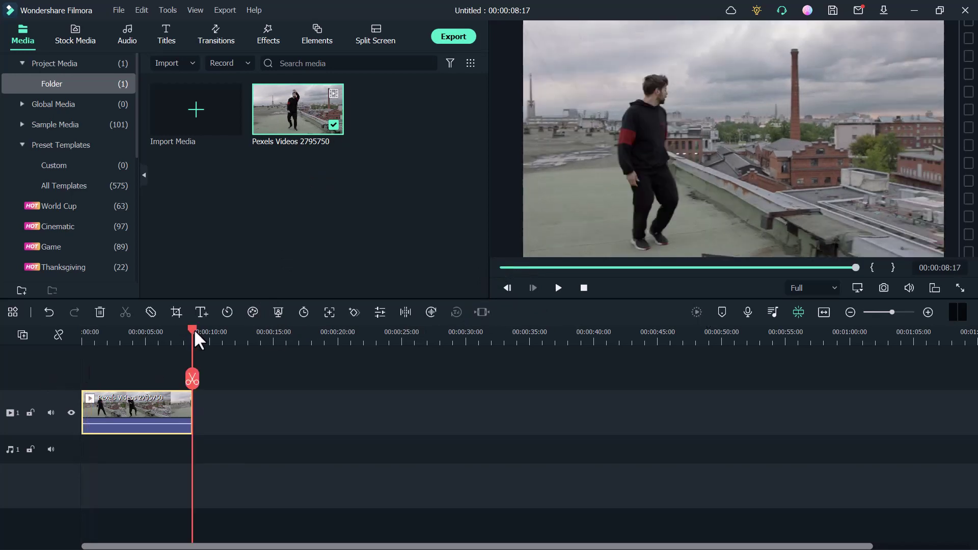
drag(193, 329, 61, 332)
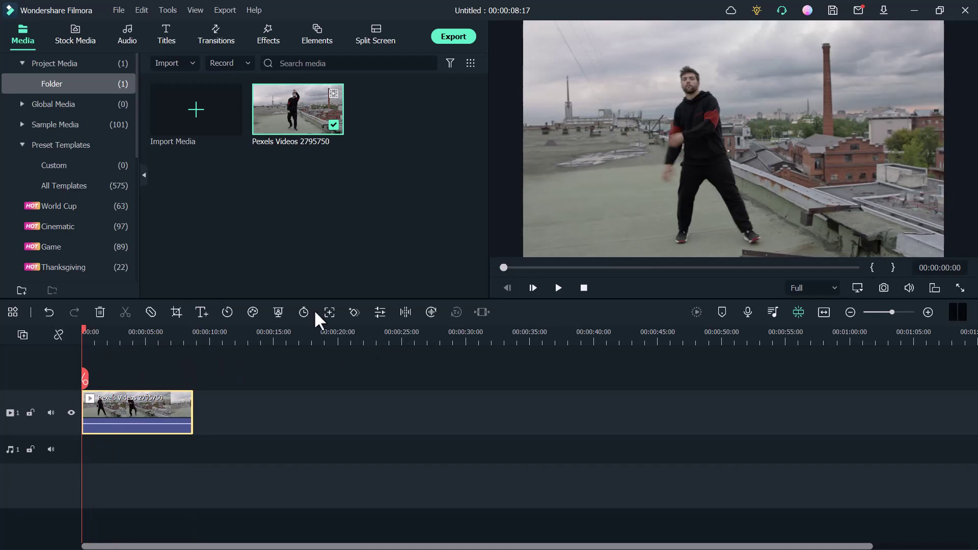
Apply the Hero moment speed-ramp preset and drag its first peak earlier at 7.5x
click(223, 314)
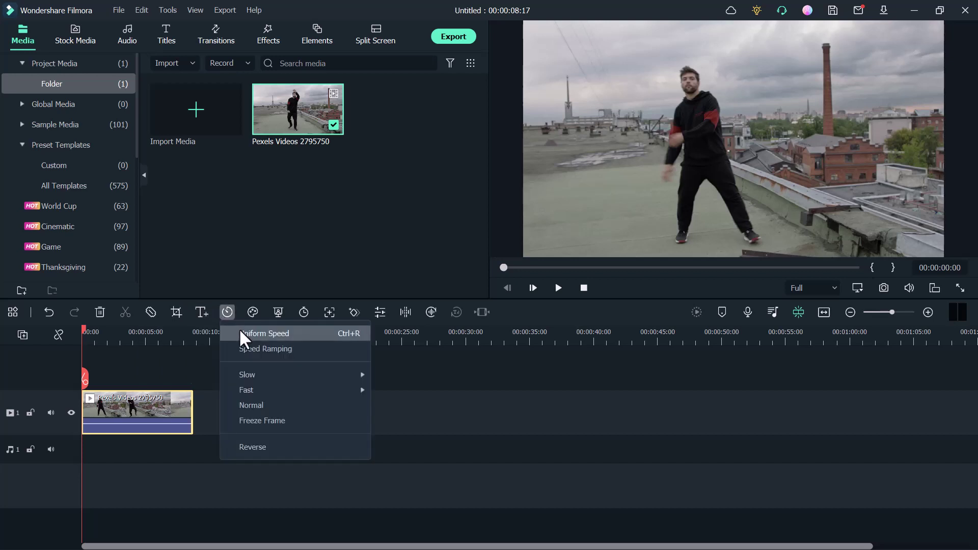
click(244, 345)
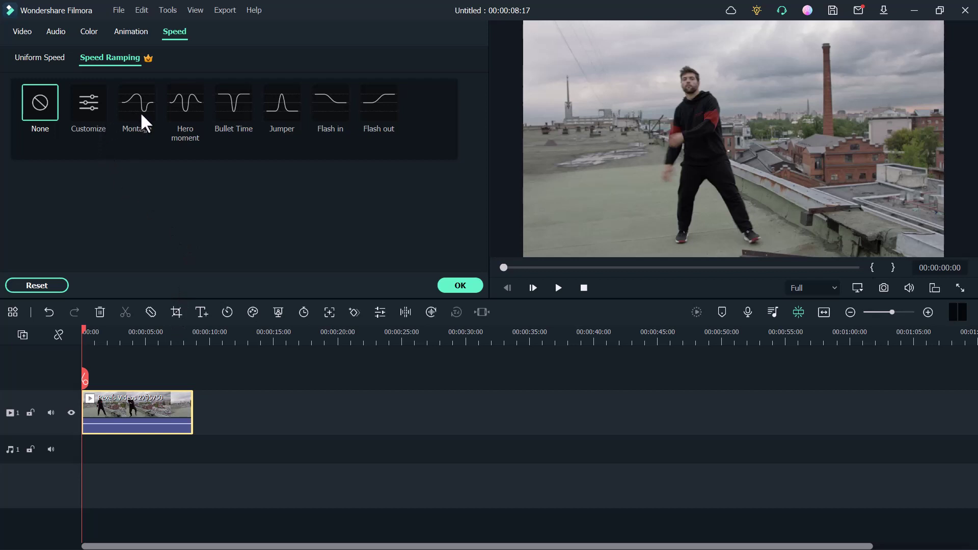
click(104, 338)
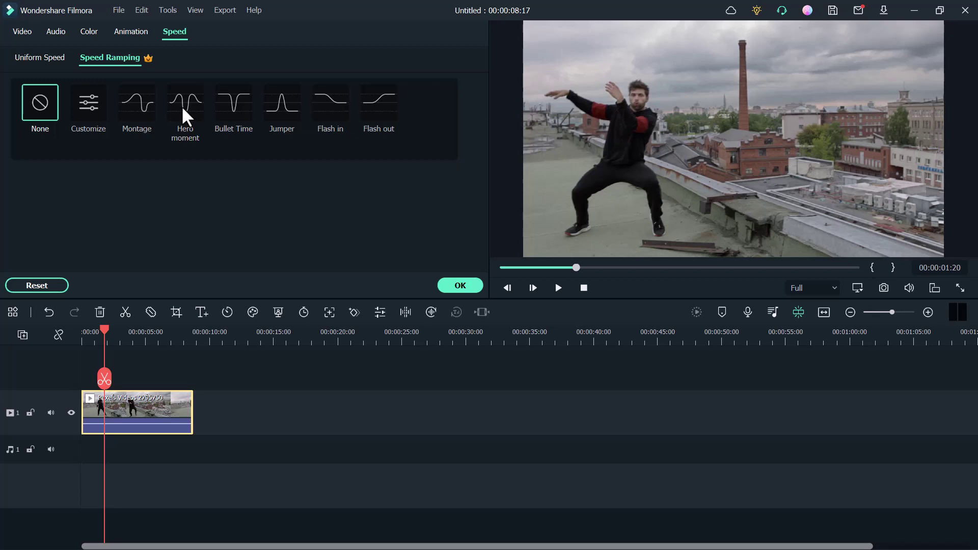
click(181, 106)
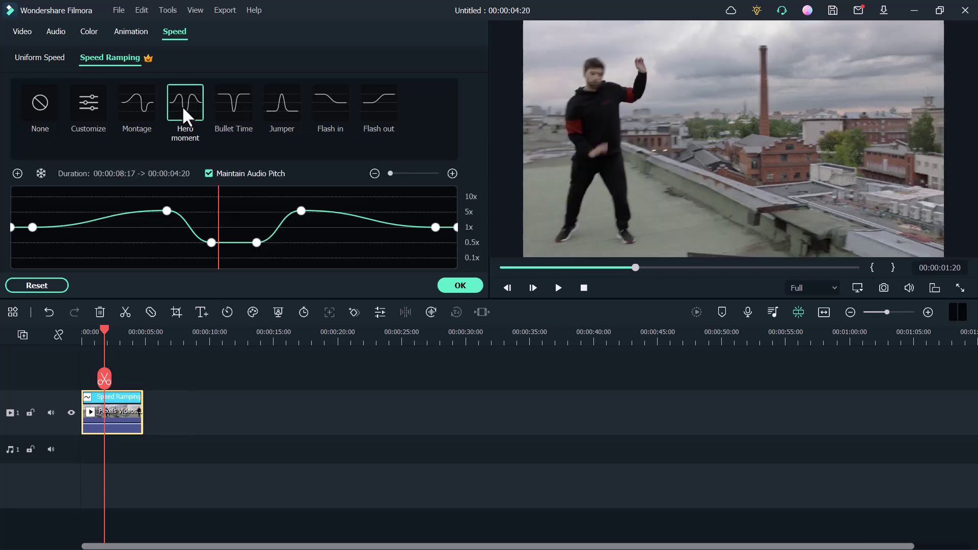
click(154, 209)
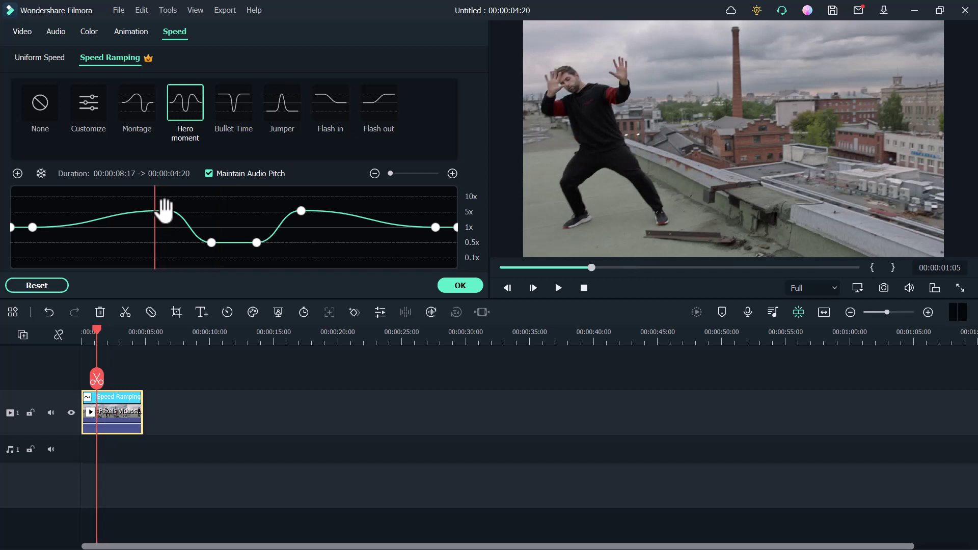
drag(156, 209, 113, 207)
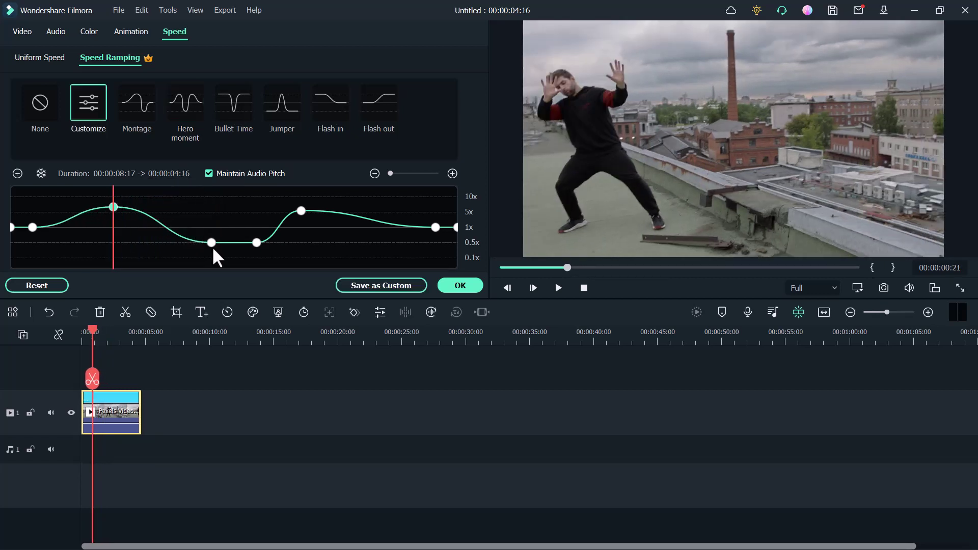
Raise the first slow point to about 0.73x, move the second later, lower the next peak, and apply
drag(212, 243, 214, 232)
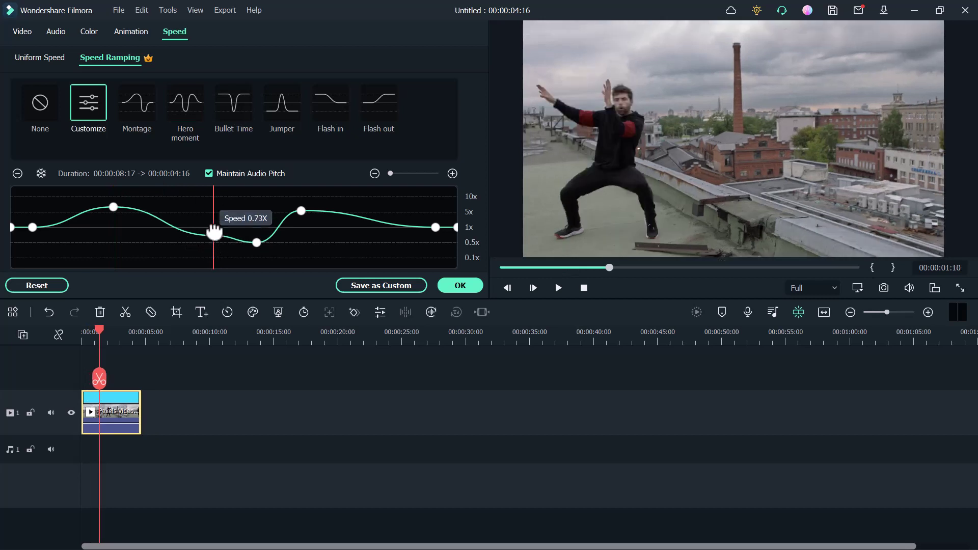
drag(214, 232, 213, 235)
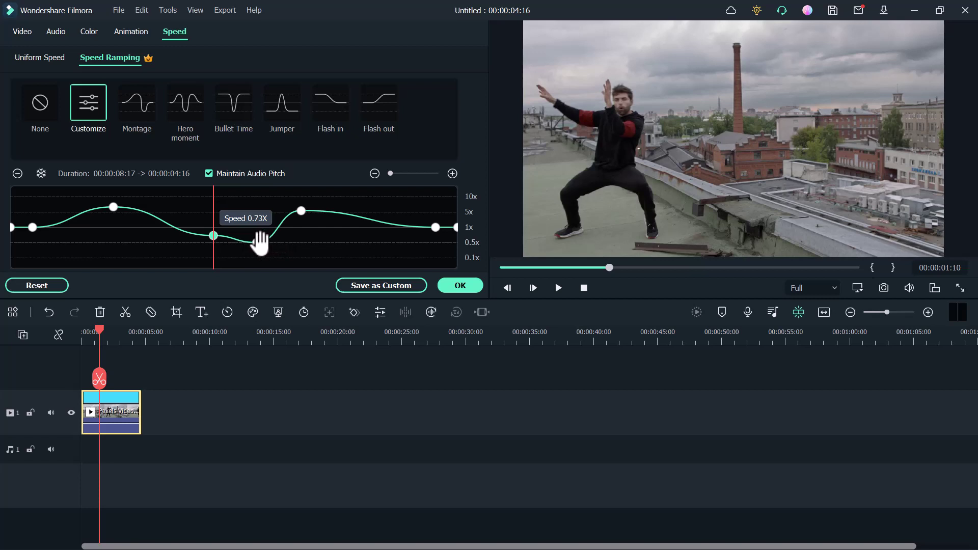
click(302, 213)
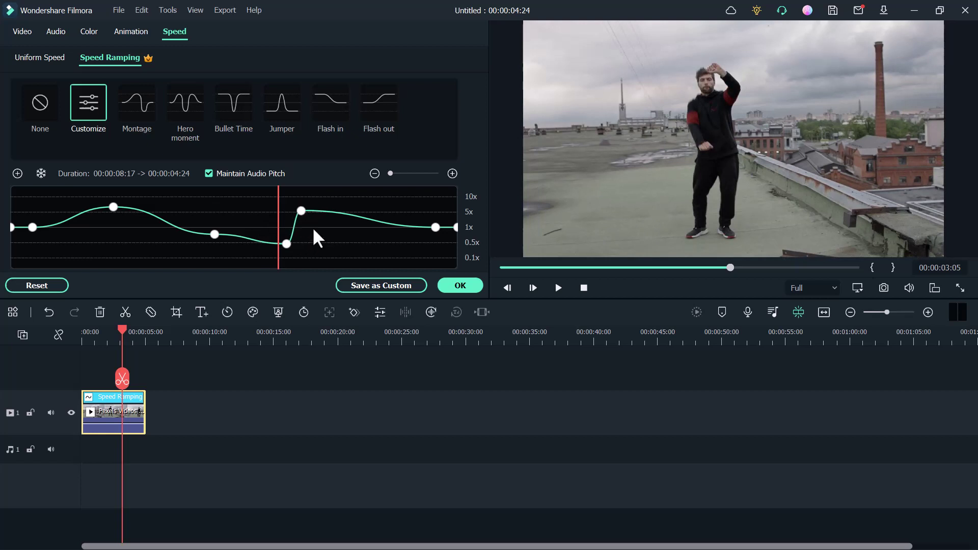
drag(304, 207, 305, 214)
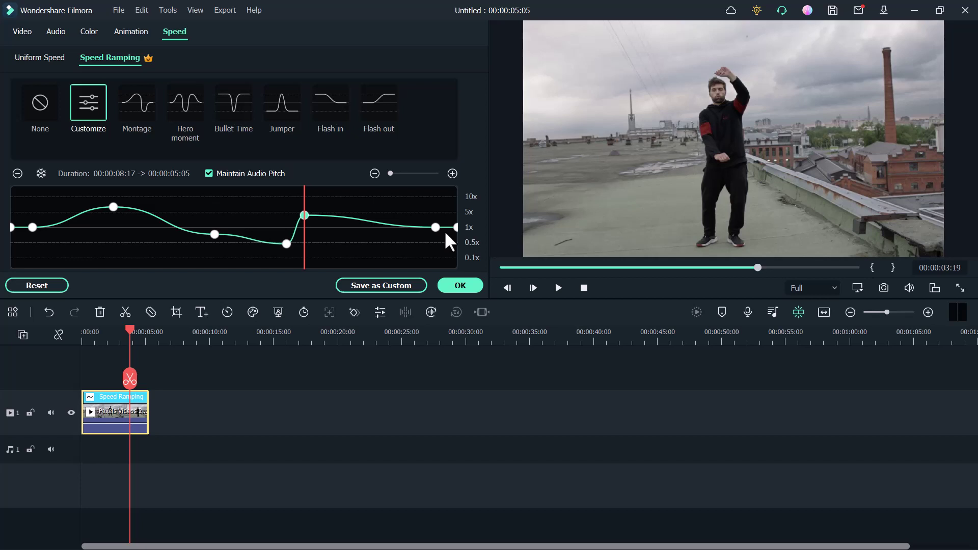
click(477, 284)
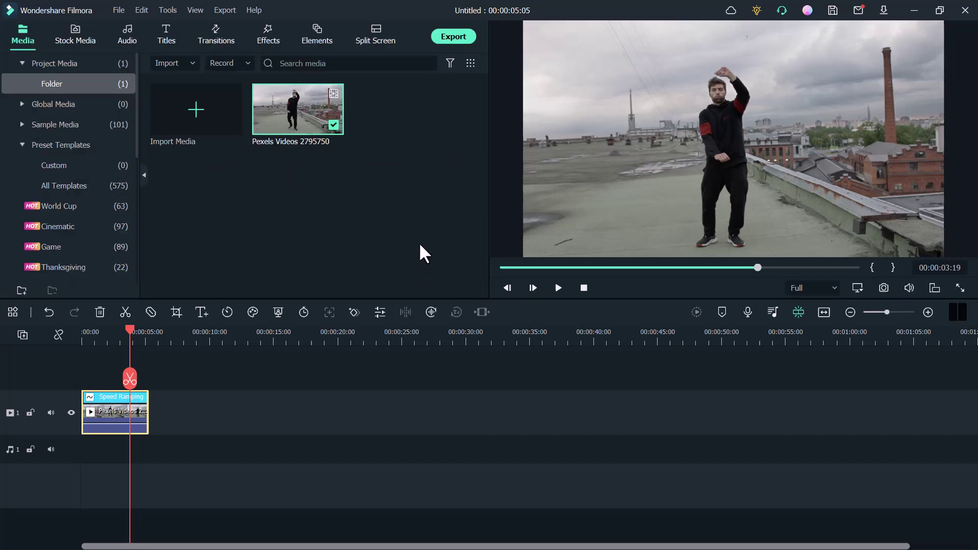
Detach the timeline clip's audio onto its own track
right_click(138, 407)
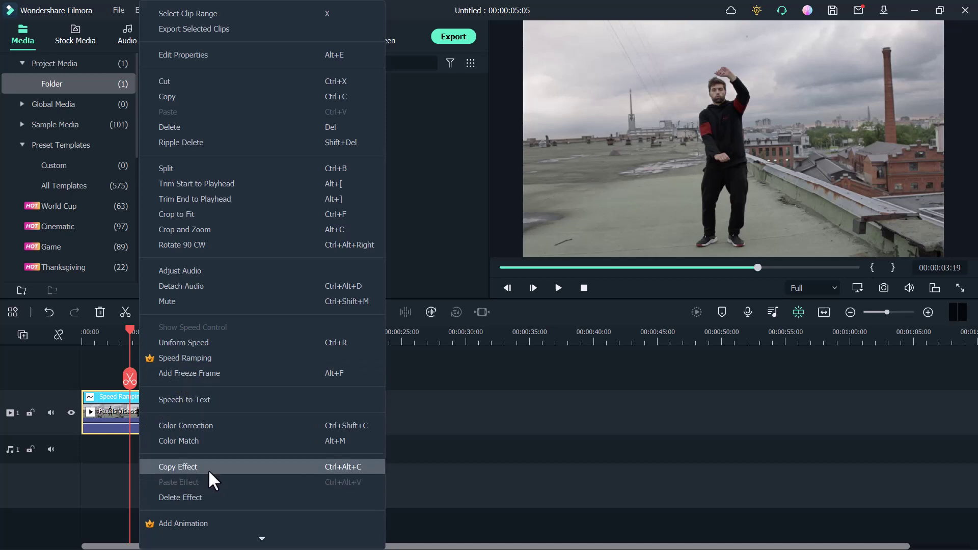
click(205, 288)
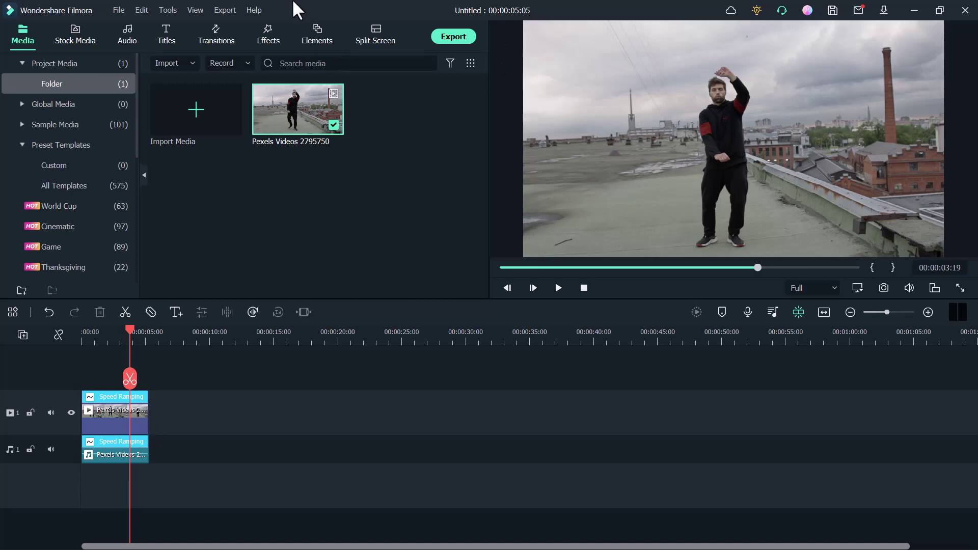
Open the Export window with local MP4 output named My Video100
click(441, 40)
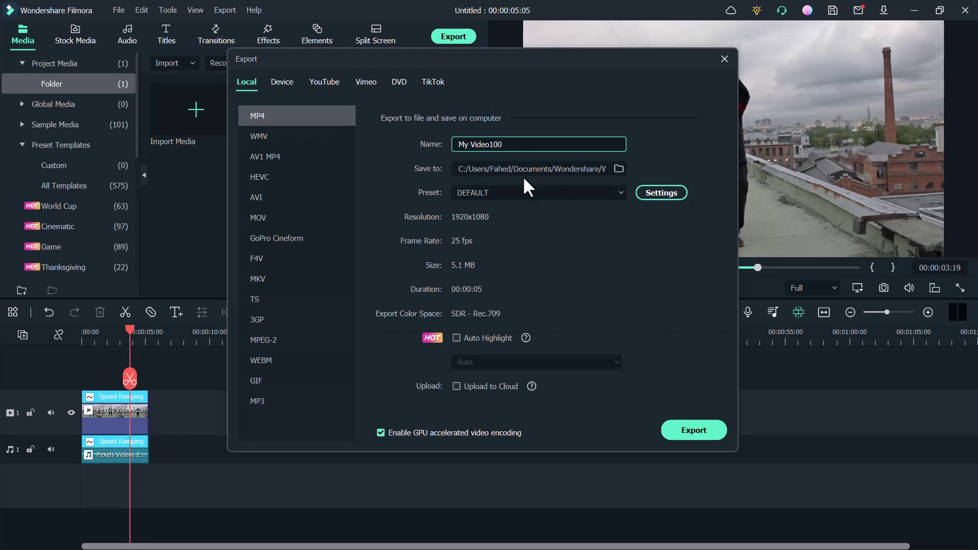